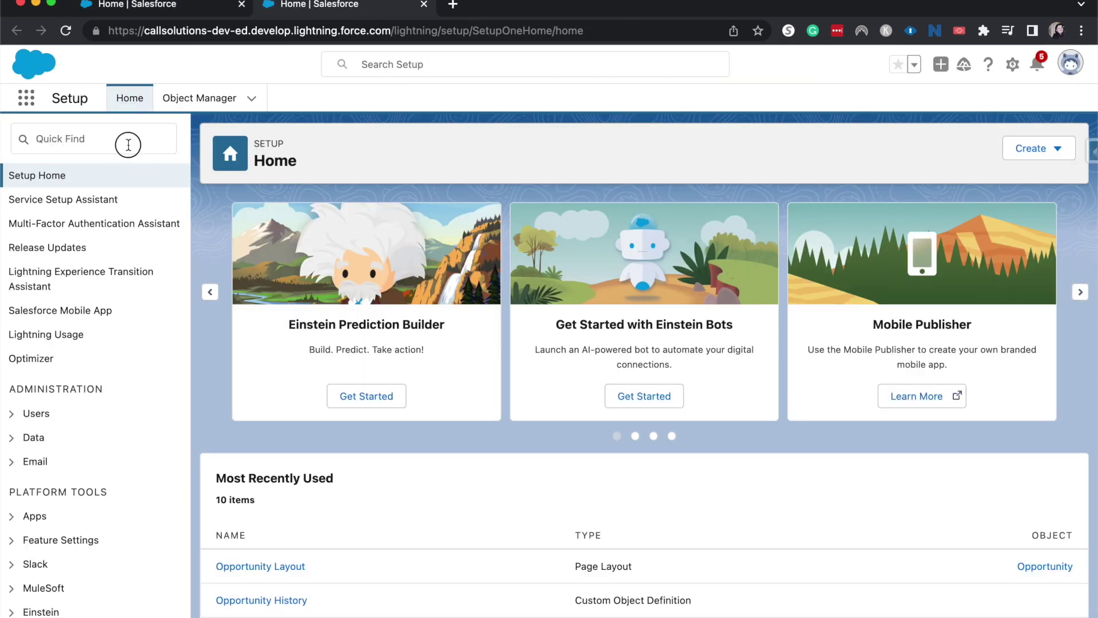
Find Forecasts Settings via Quick Find 'forecas' and begin creating a new forecast type
click(128, 144)
text(forecas)
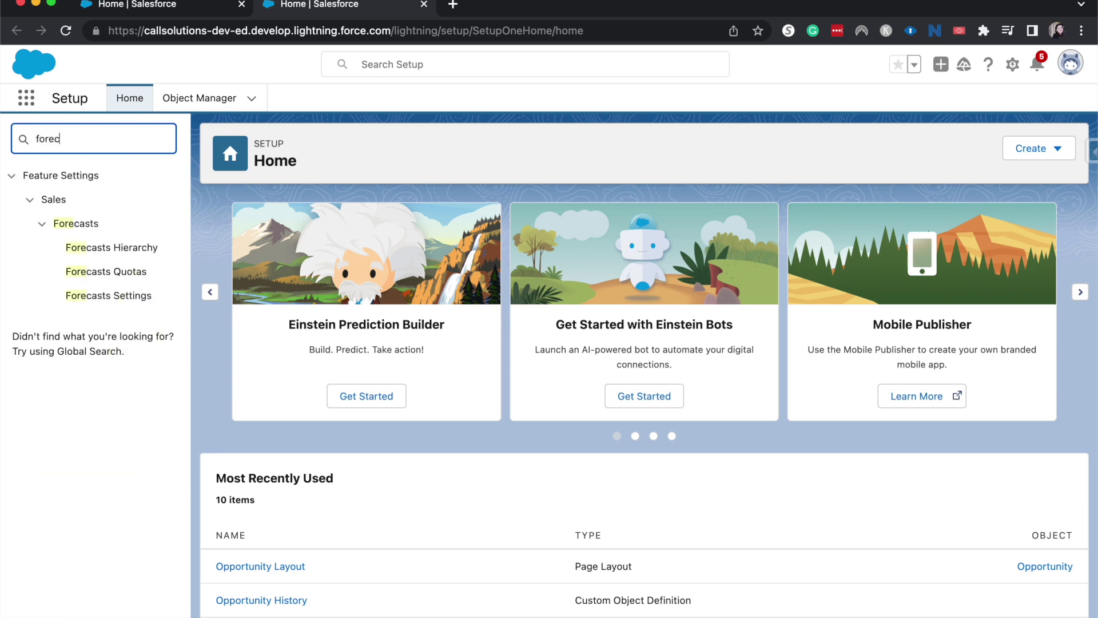
click(134, 298)
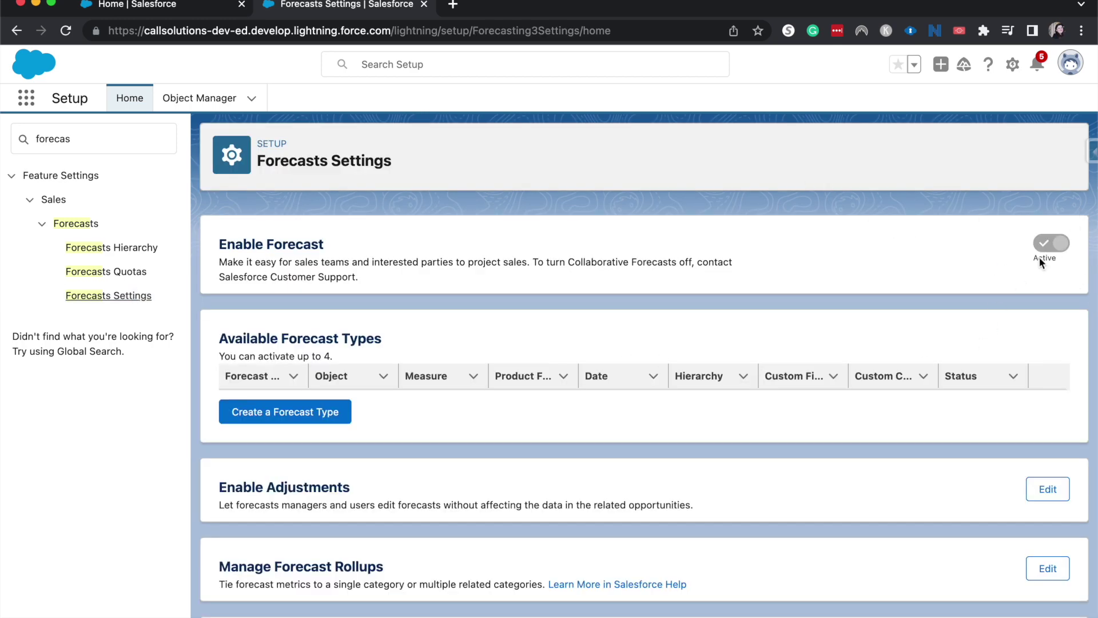
scroll(519, 429, down, 1)
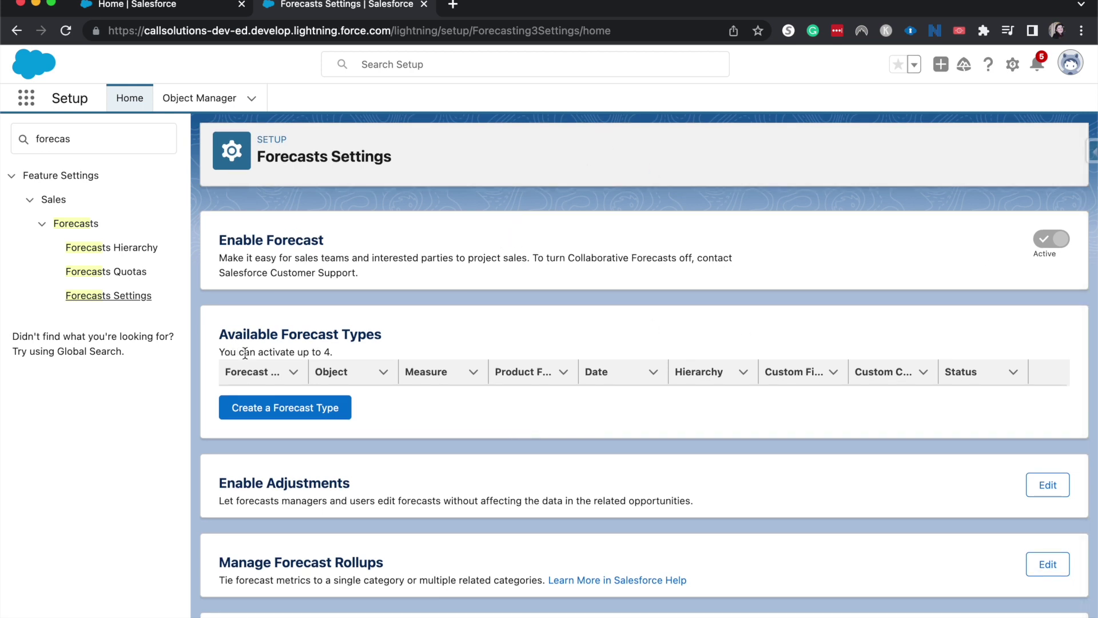
click(319, 407)
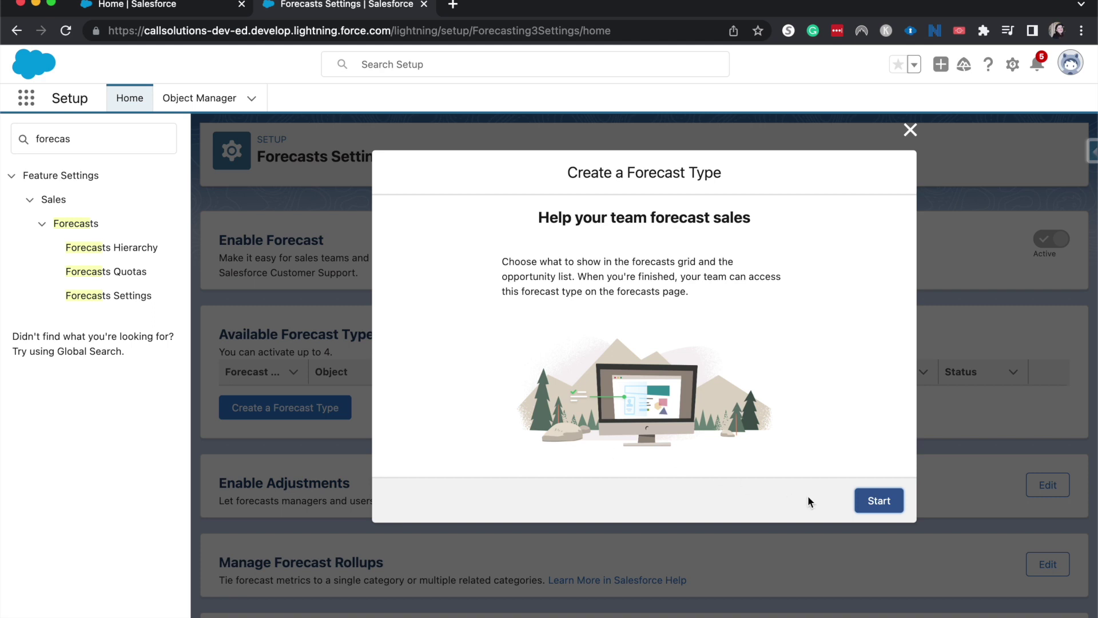
Start the forecast type wizard and pick Opportunity as the forecast object
click(855, 501)
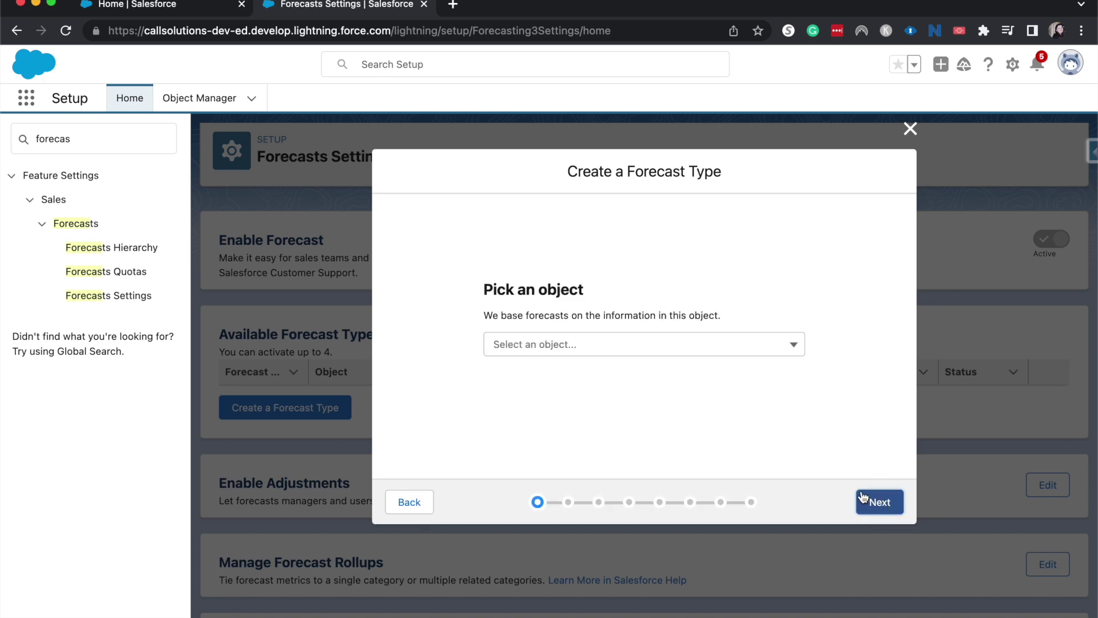
click(654, 355)
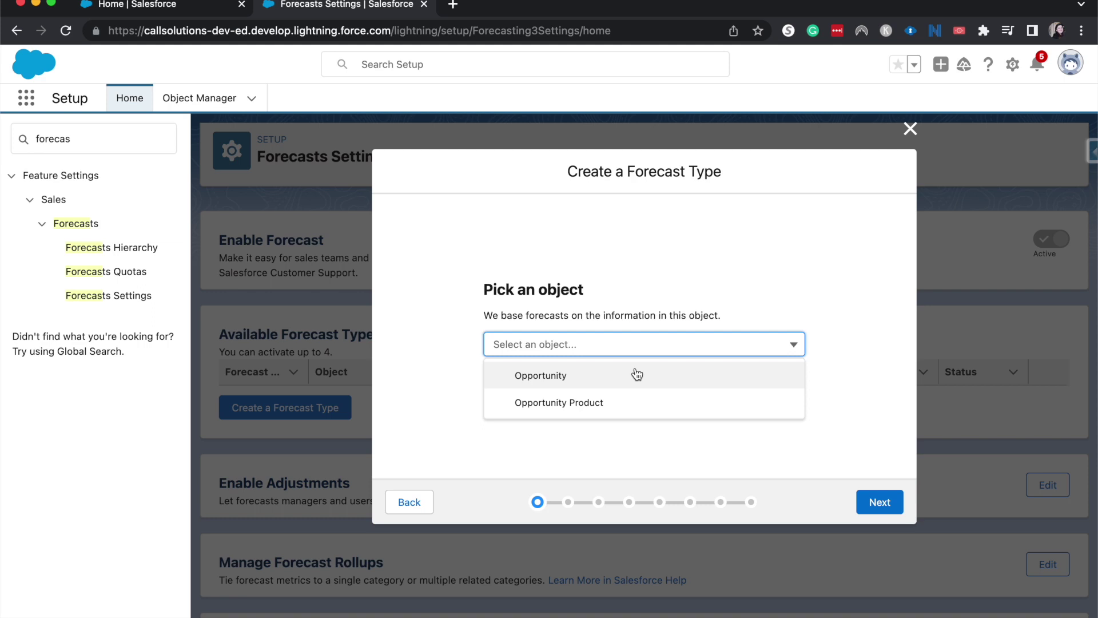
click(637, 374)
Use Amount as the measure and Close Date (Opportunity) as the date type
click(872, 502)
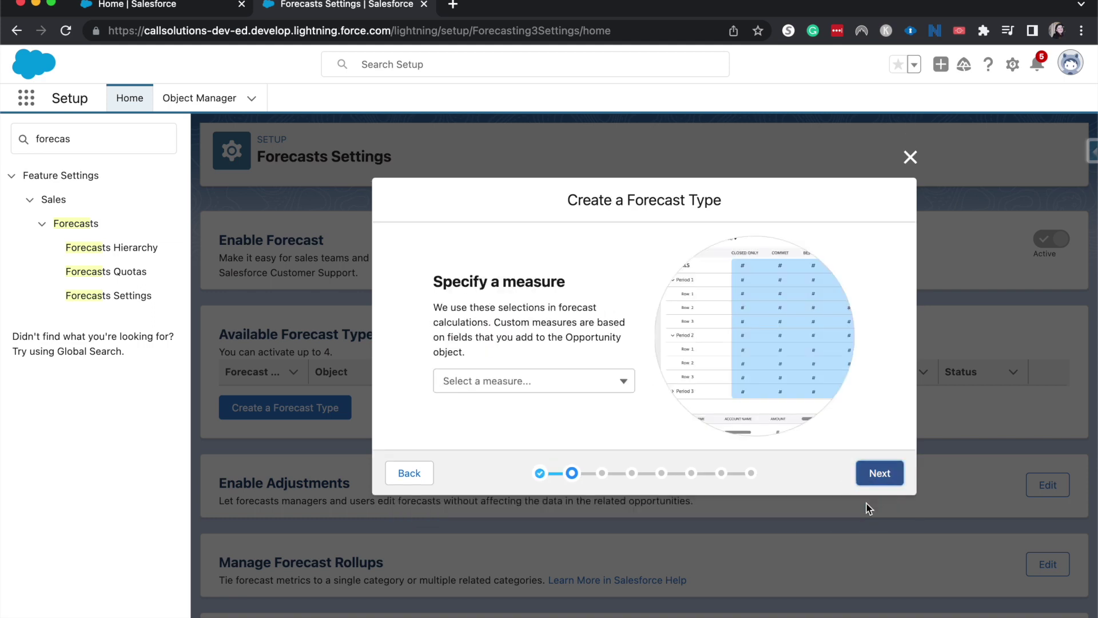
click(602, 390)
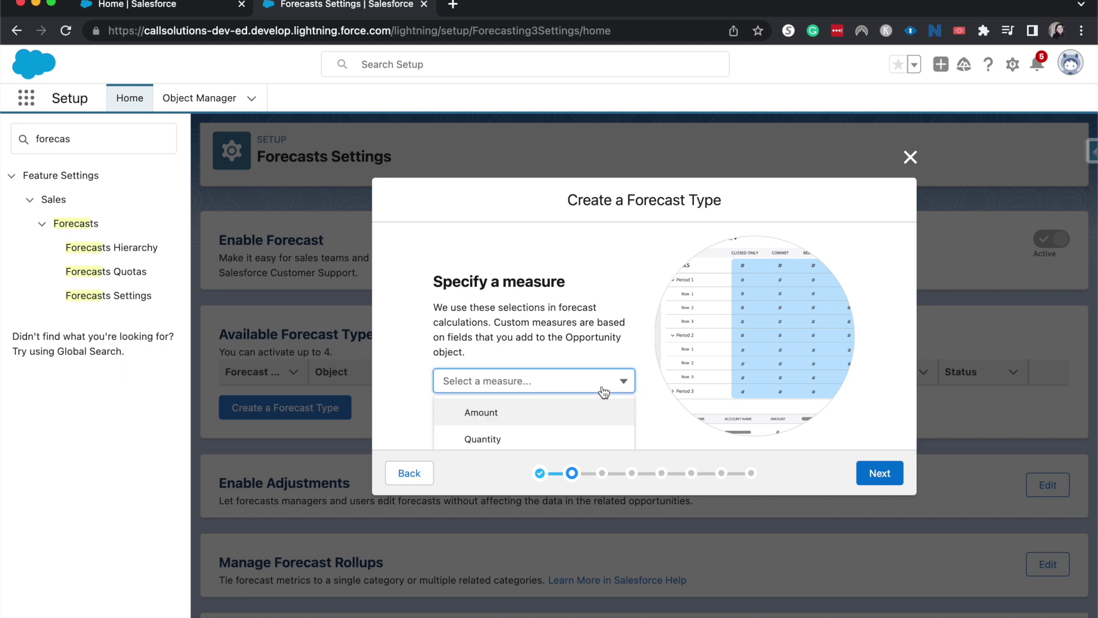
click(587, 405)
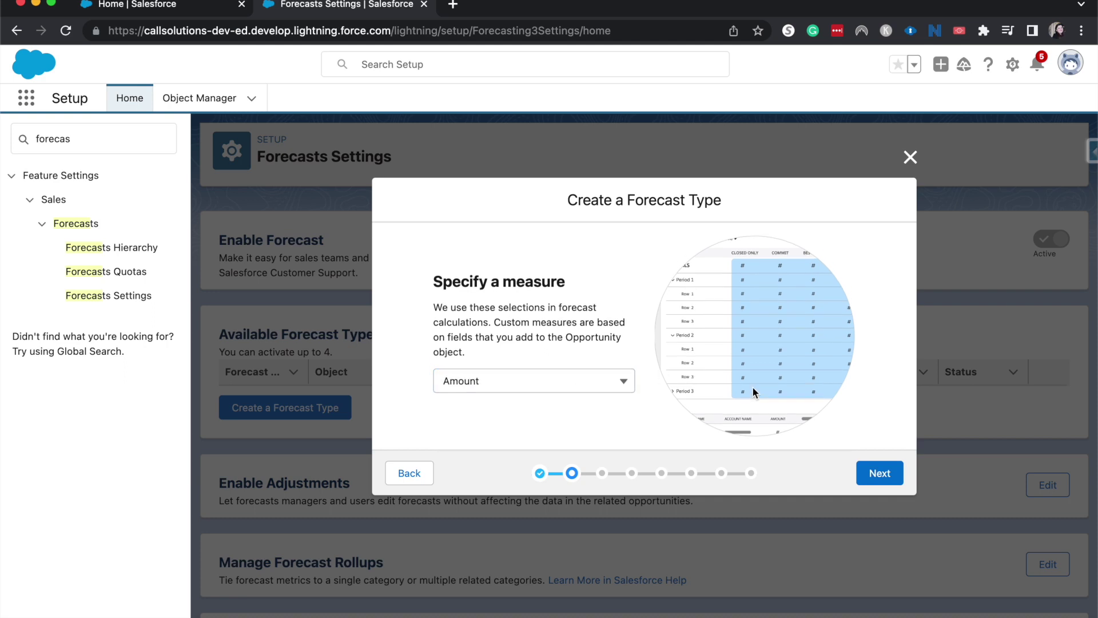
click(875, 472)
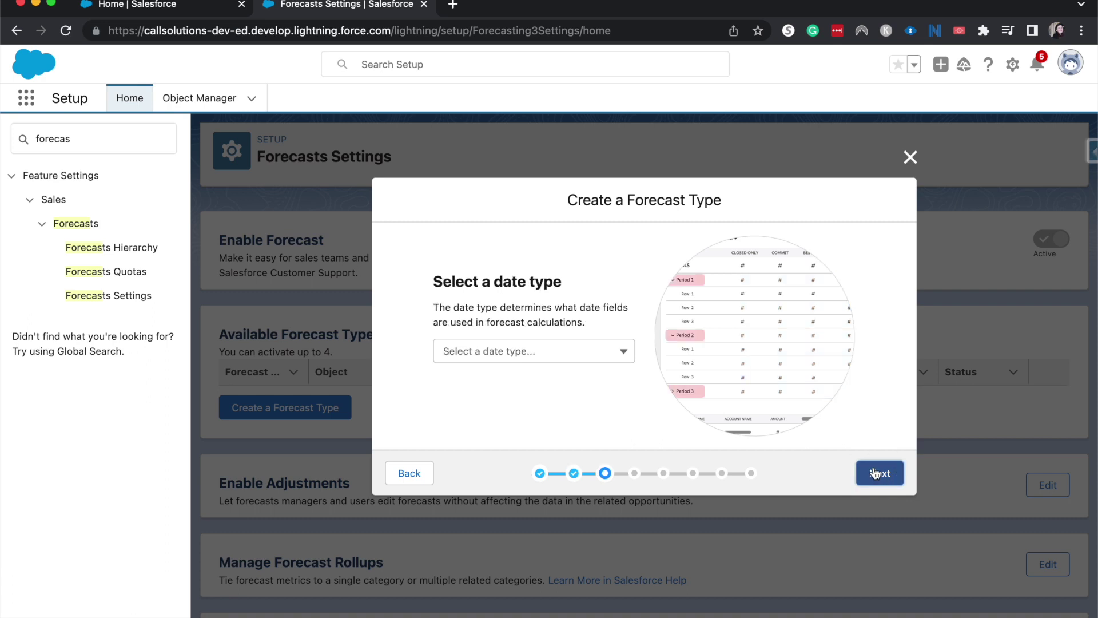
click(578, 354)
click(581, 381)
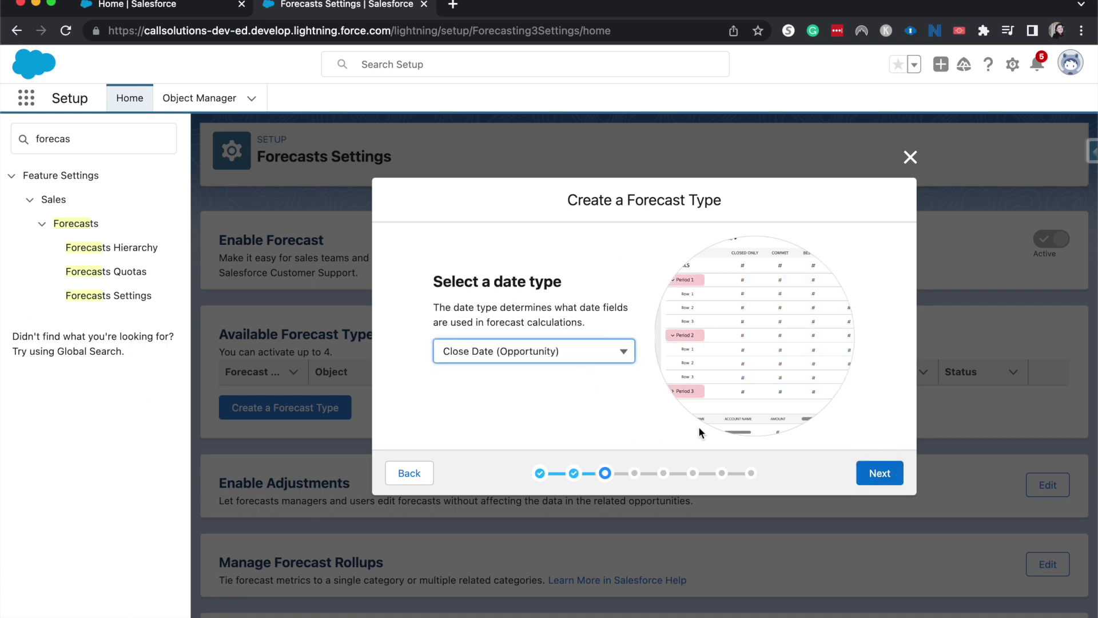
Choose the User role hierarchy and skip the optional filters
click(879, 474)
click(533, 331)
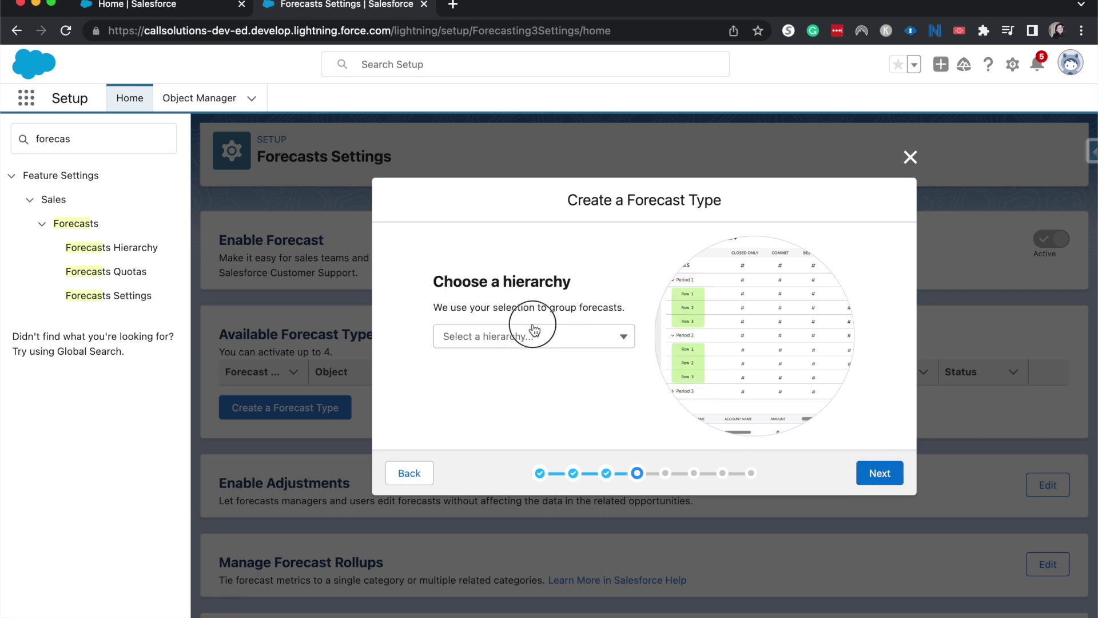
click(537, 366)
click(884, 474)
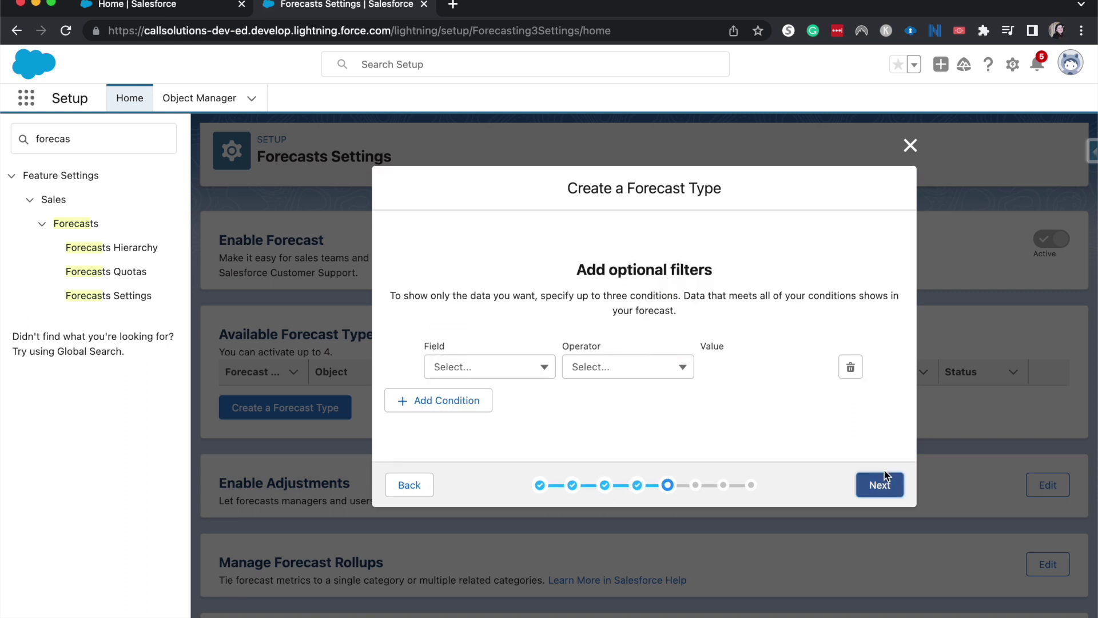
scroll(577, 410, down, 1)
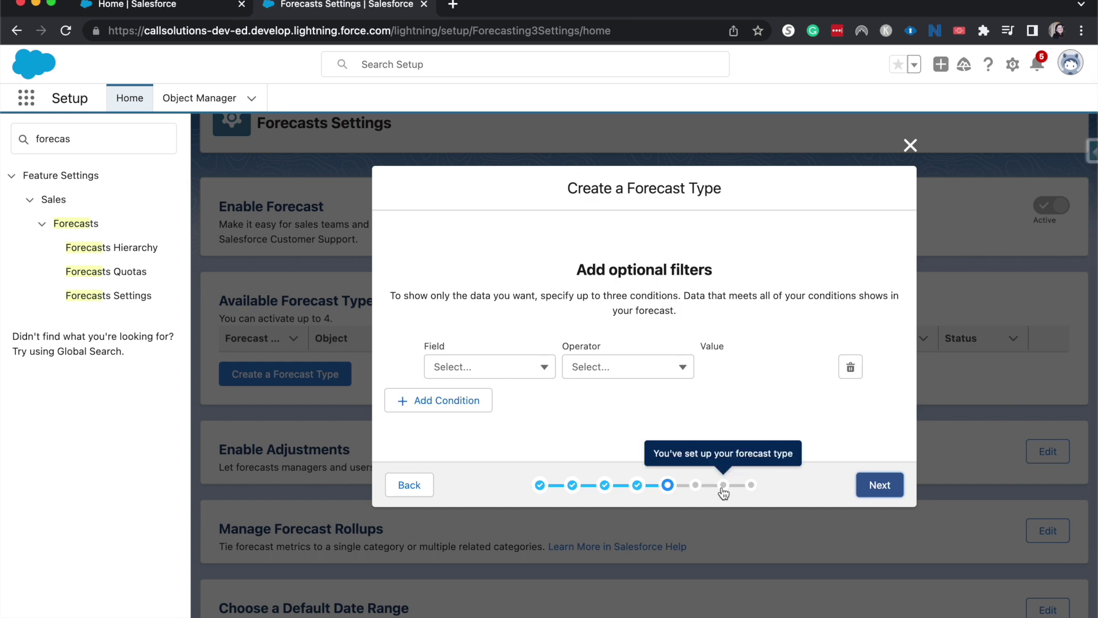
click(868, 492)
Name the forecast type 'Revenue Based Forecasting' and save it from the summary
text(Re)
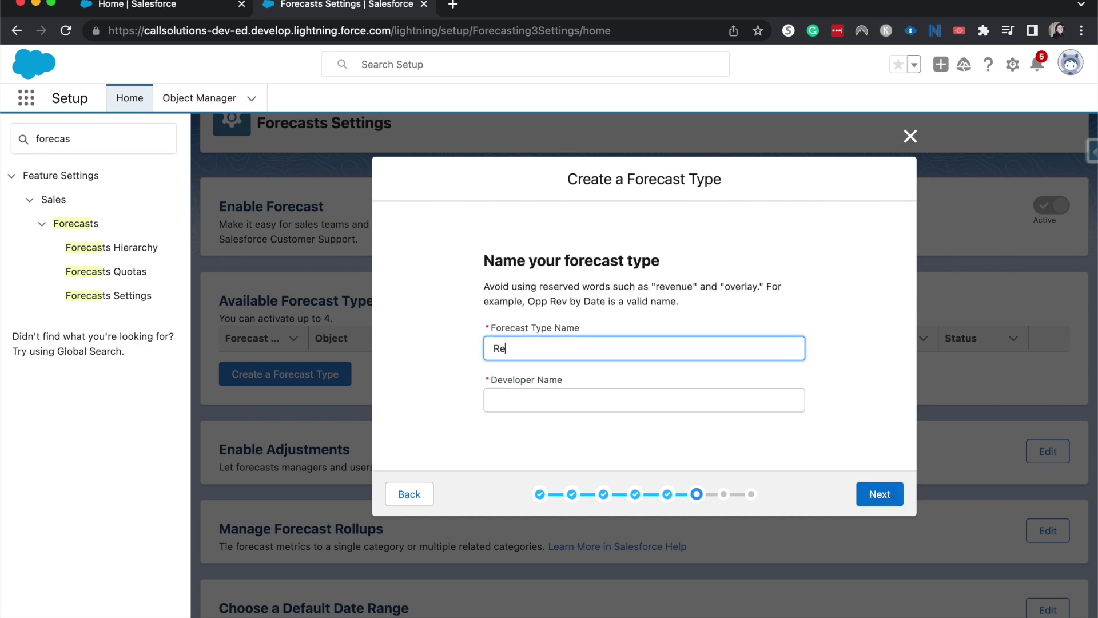
text(venue Based Forecasting)
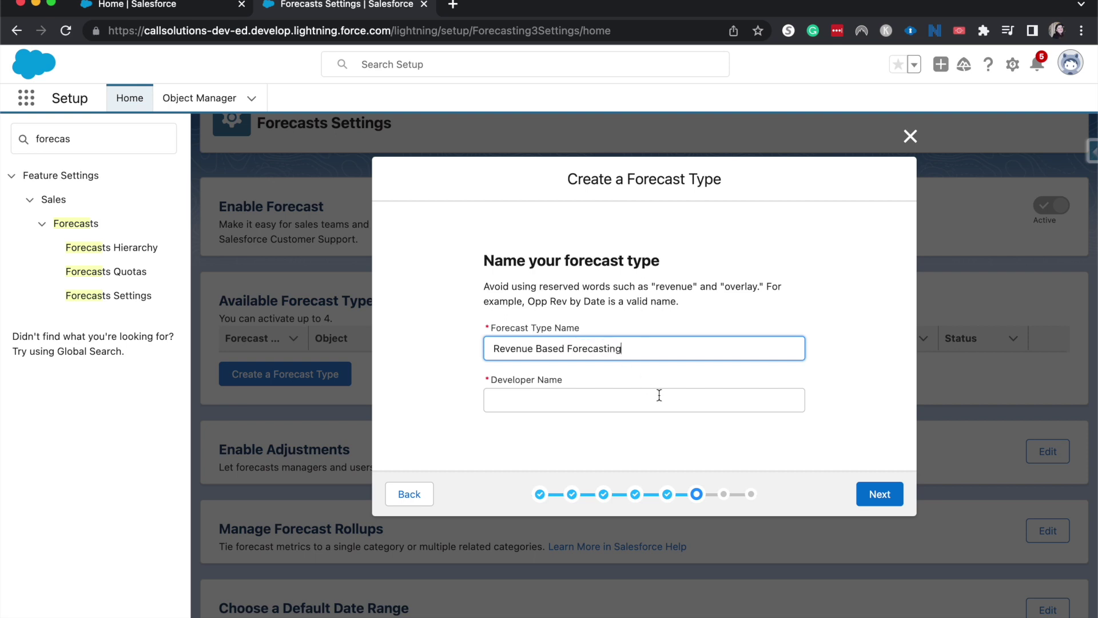
click(889, 496)
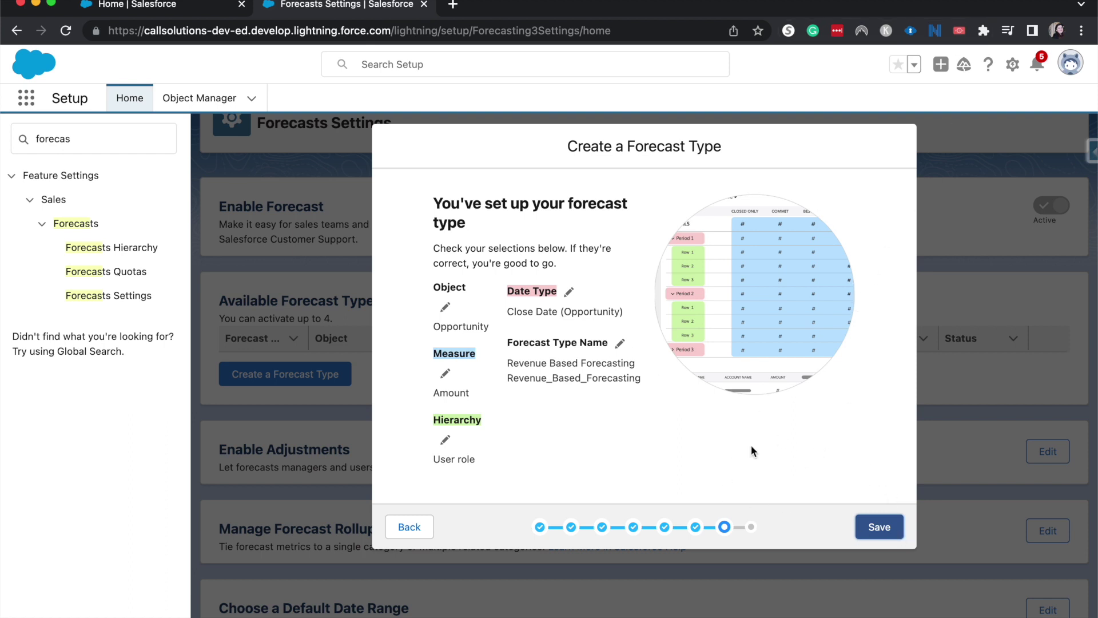
click(892, 527)
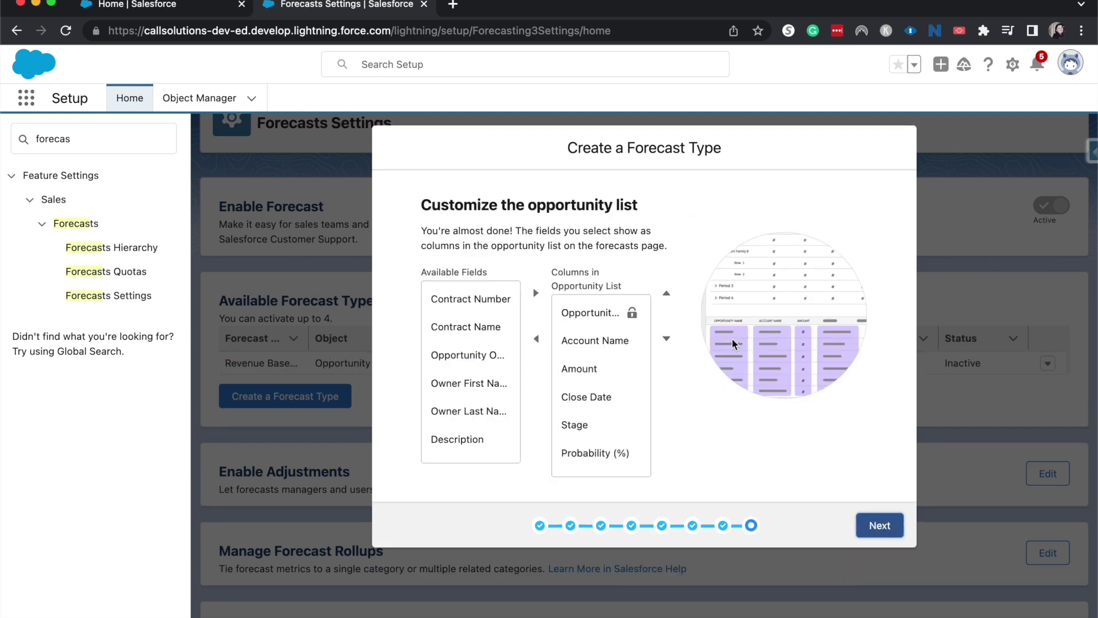
Keep the default opportunity list columns and finish the wizard
scroll(565, 400, down, 2)
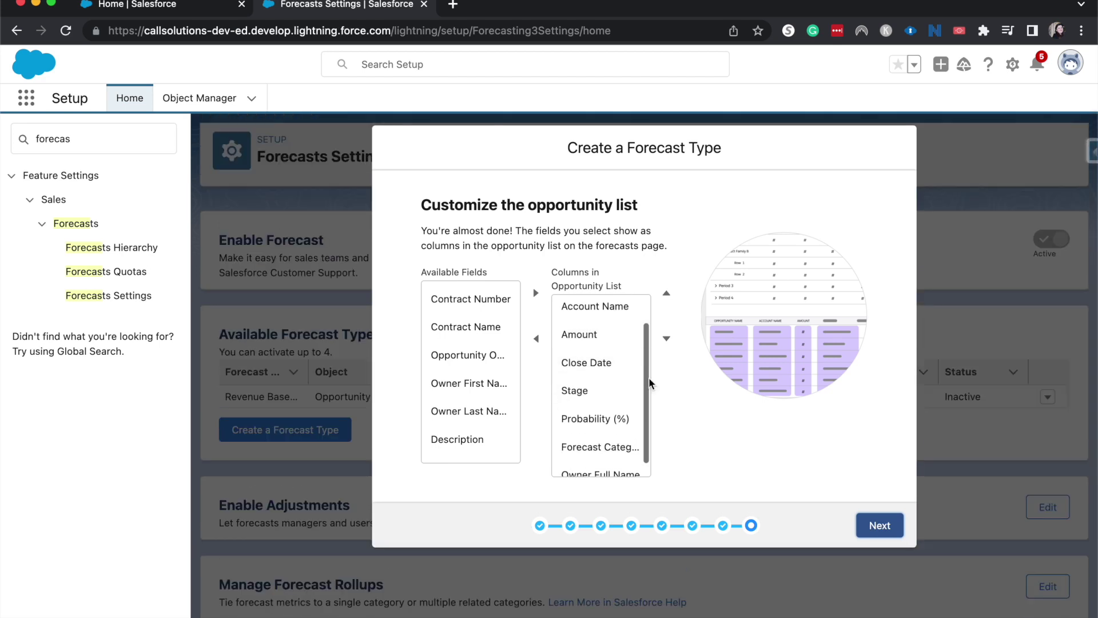
click(892, 529)
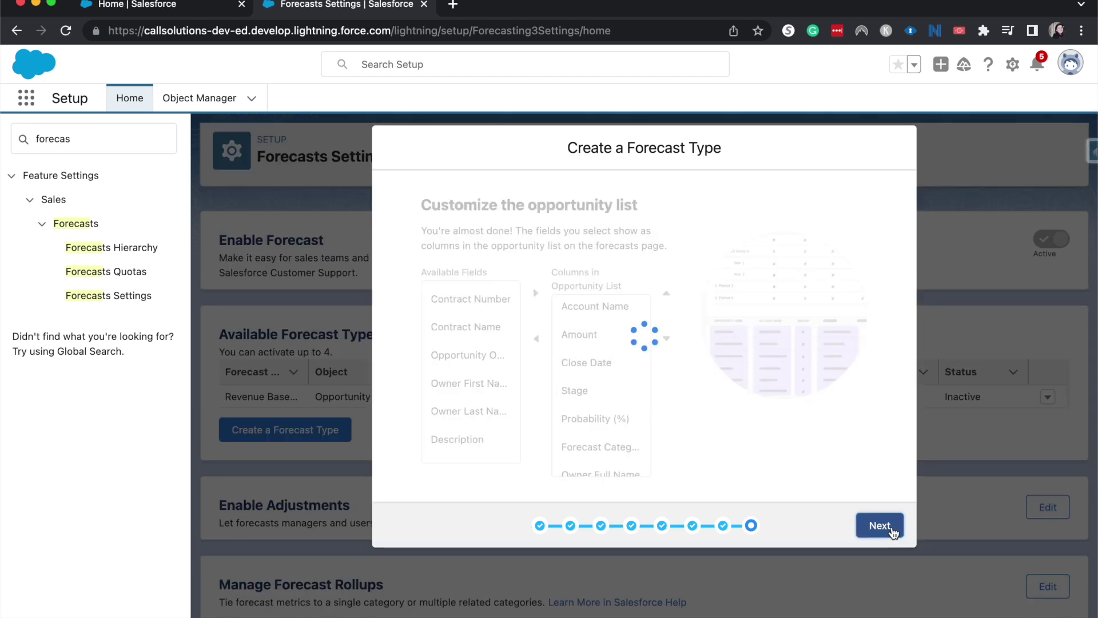
click(877, 519)
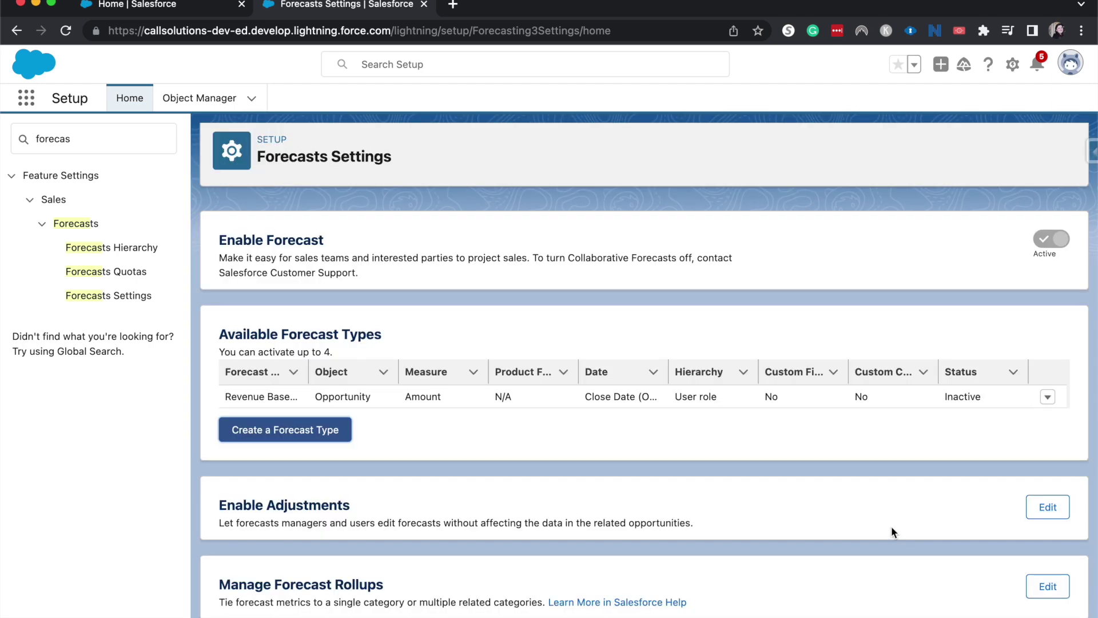
Activate Revenue Based Forecasting, then go from Sales home to the Forecasts page
click(1046, 399)
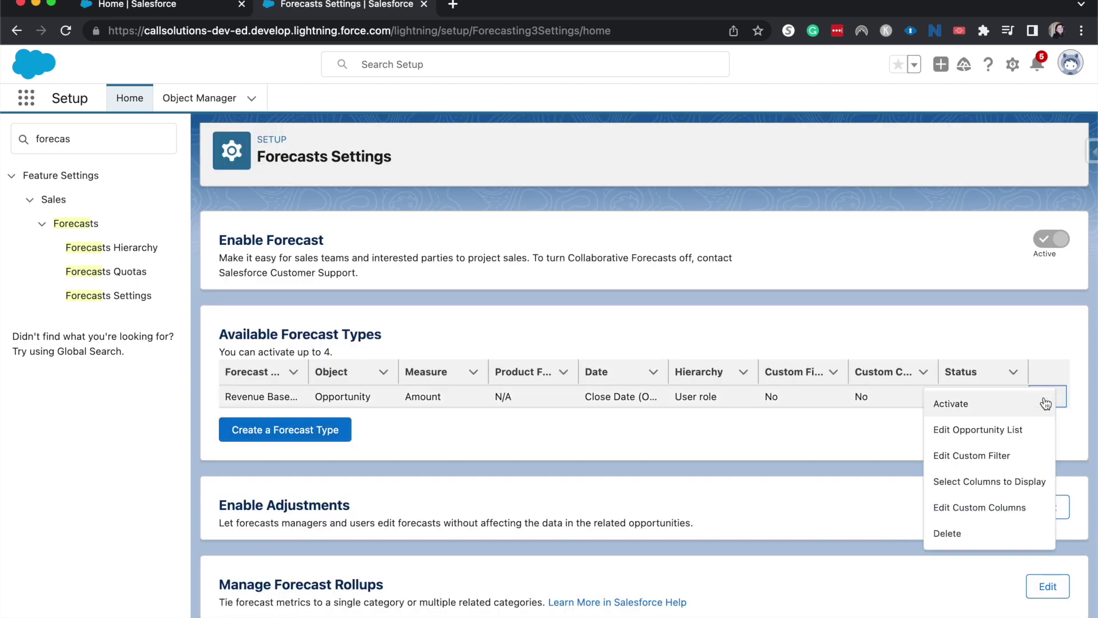
click(1010, 405)
click(89, 7)
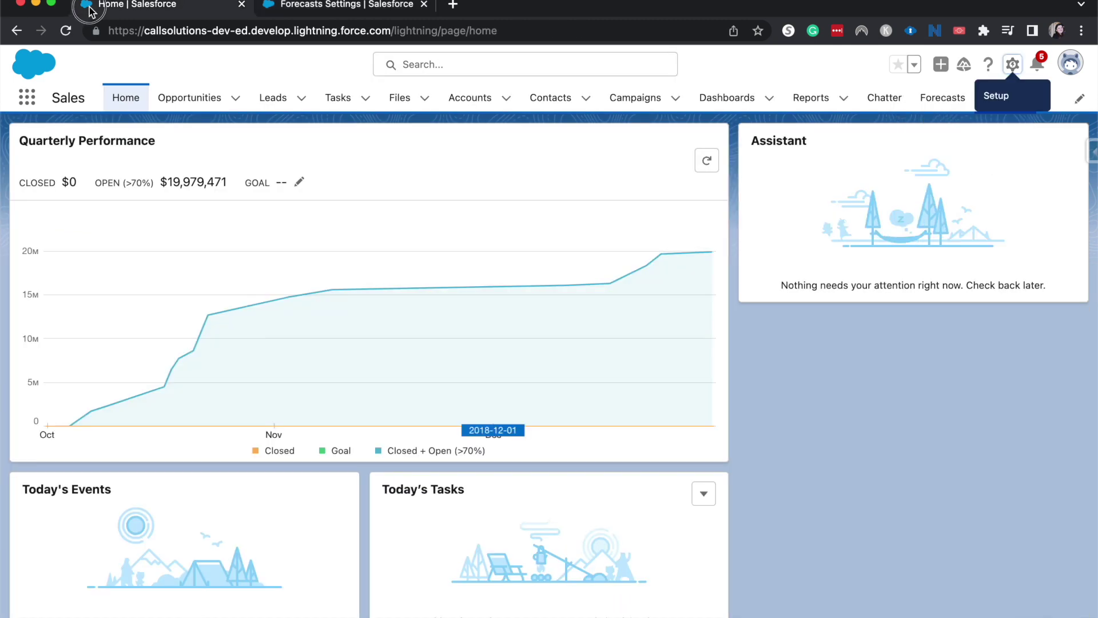
click(944, 111)
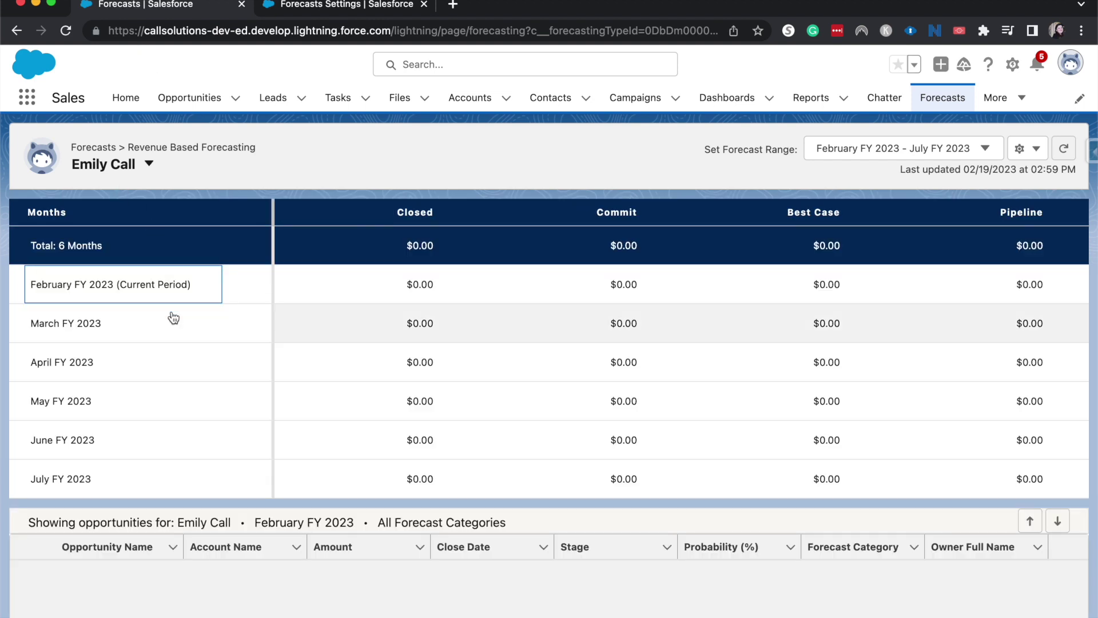
Review the February–July FY 2023 grid and check the other users' forecast list
scroll(173, 318, down, 1)
scroll(173, 318, up, 1)
click(104, 169)
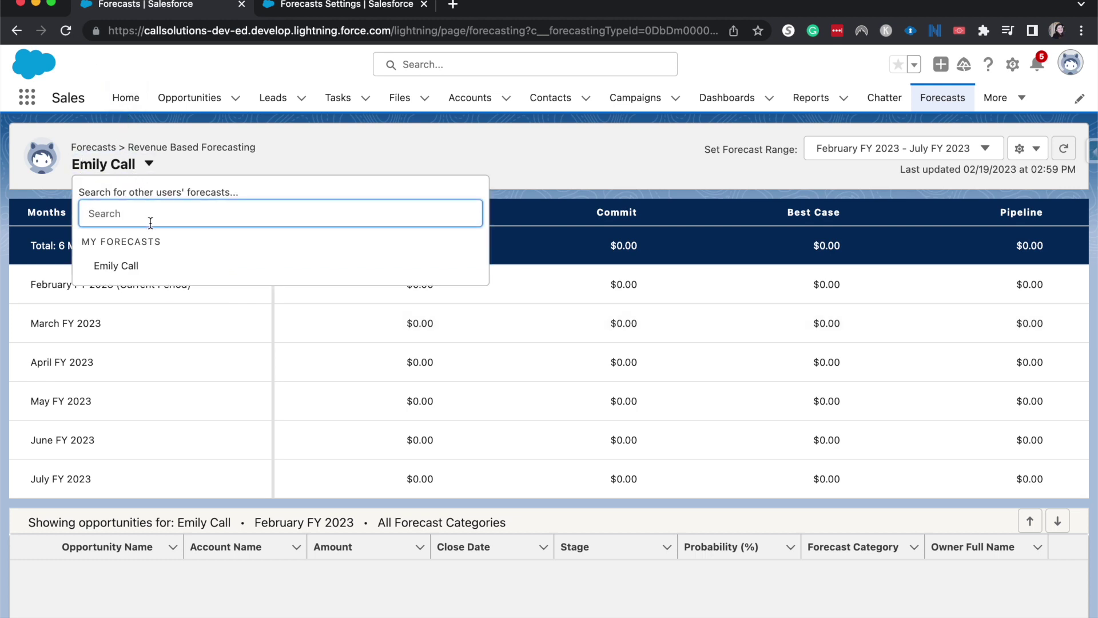
click(464, 118)
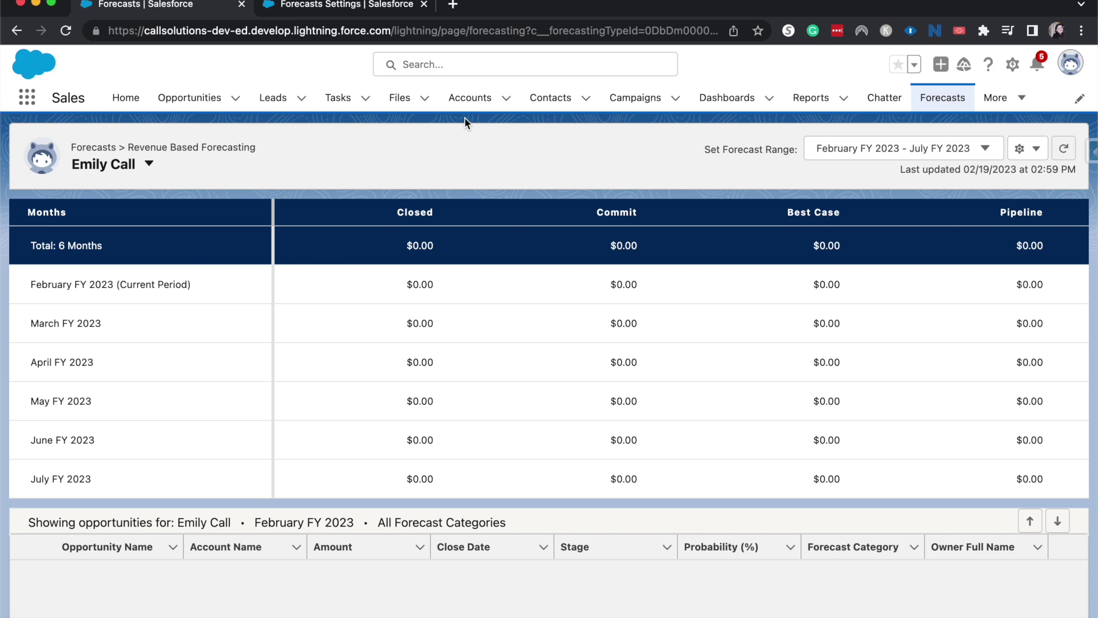
scroll(467, 179, down, 3)
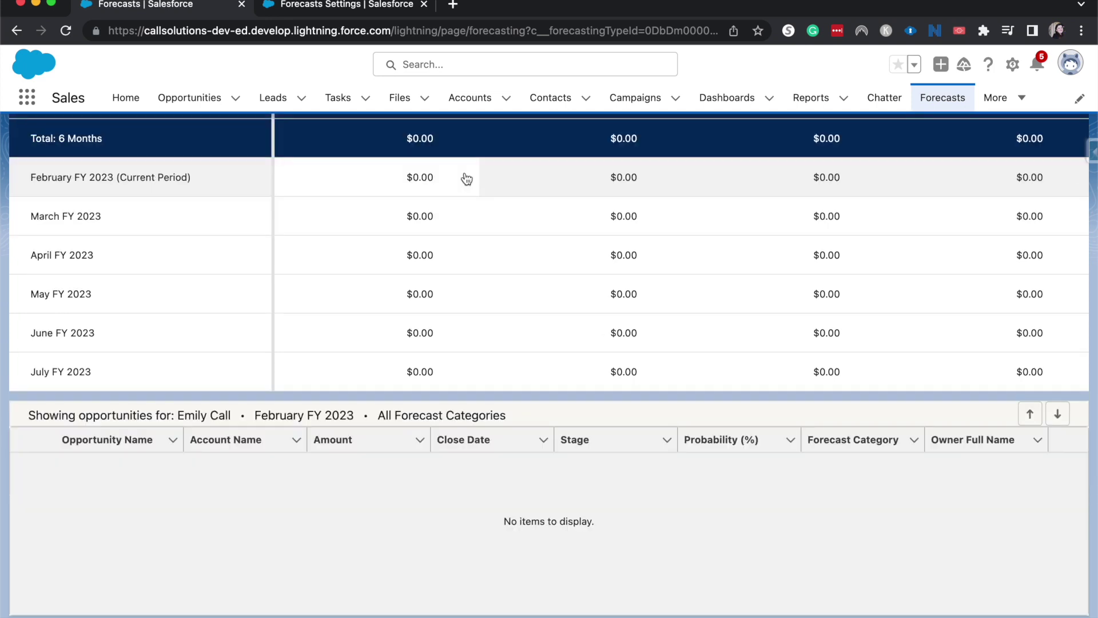